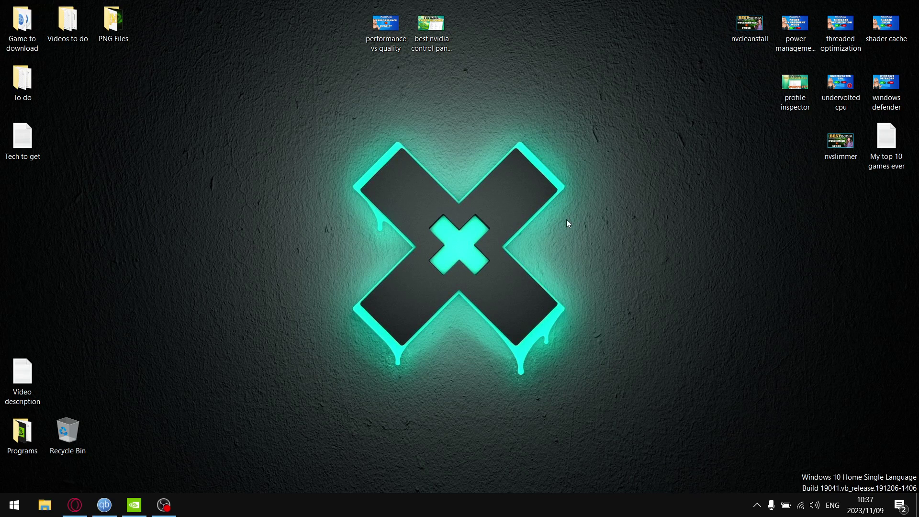
Bring up NVIDIA Control Panel, go to Manage 3D Settings, and scroll the global settings list
left_click(133, 504)
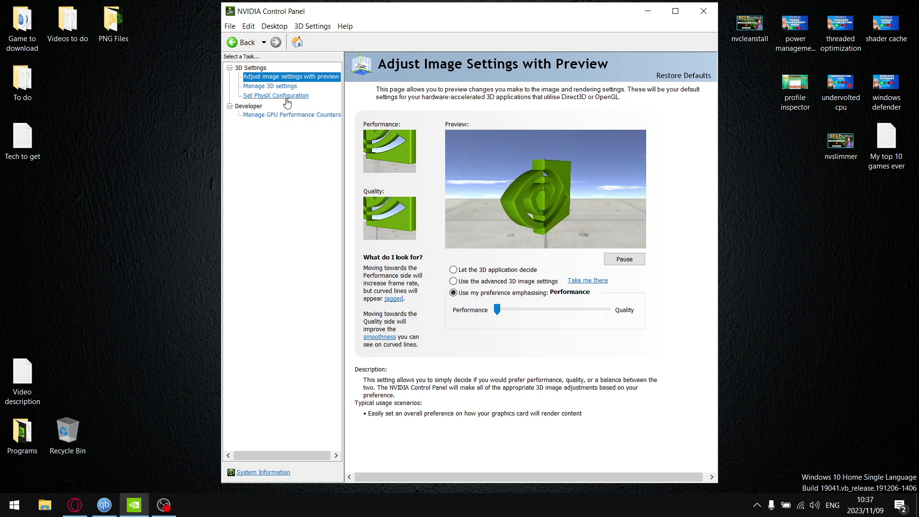
left_click(276, 87)
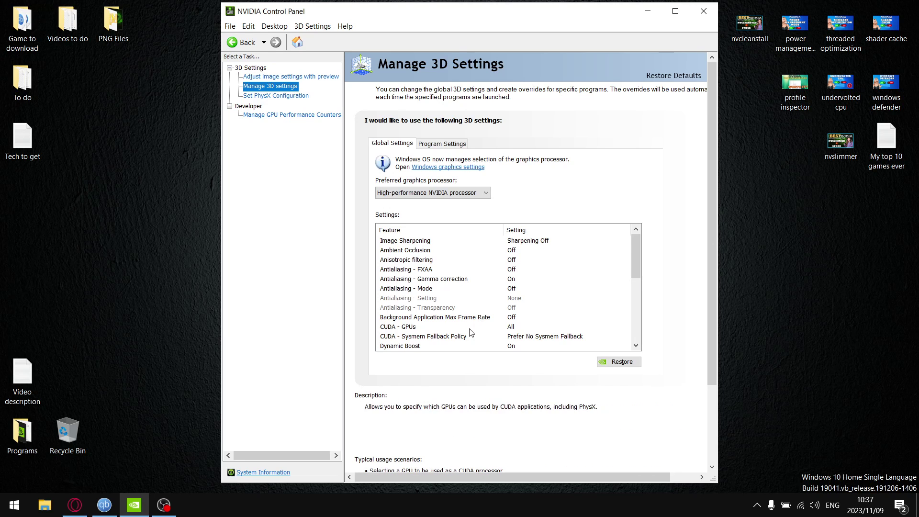
left_click_drag(633, 262, 630, 310)
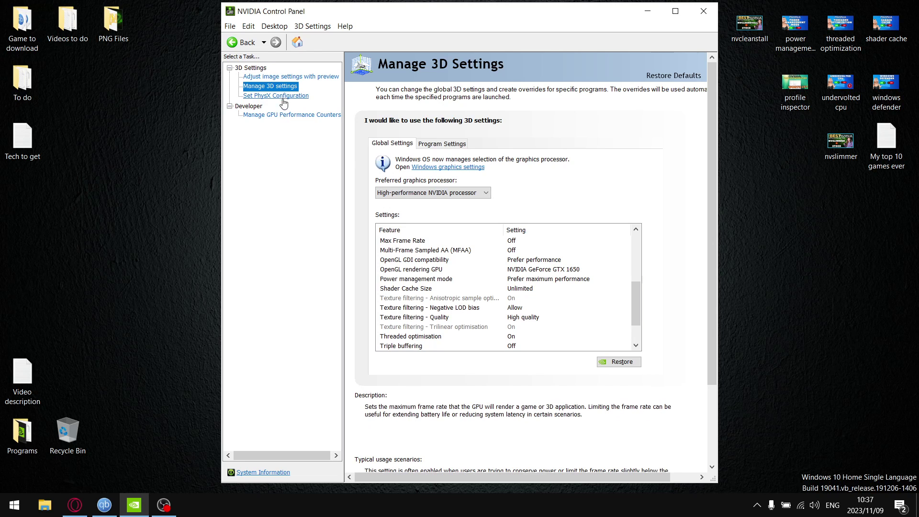
Move the image preference slider to Quality, then review the 8x anisotropic filtering and 4x antialiasing settings
left_click(277, 77)
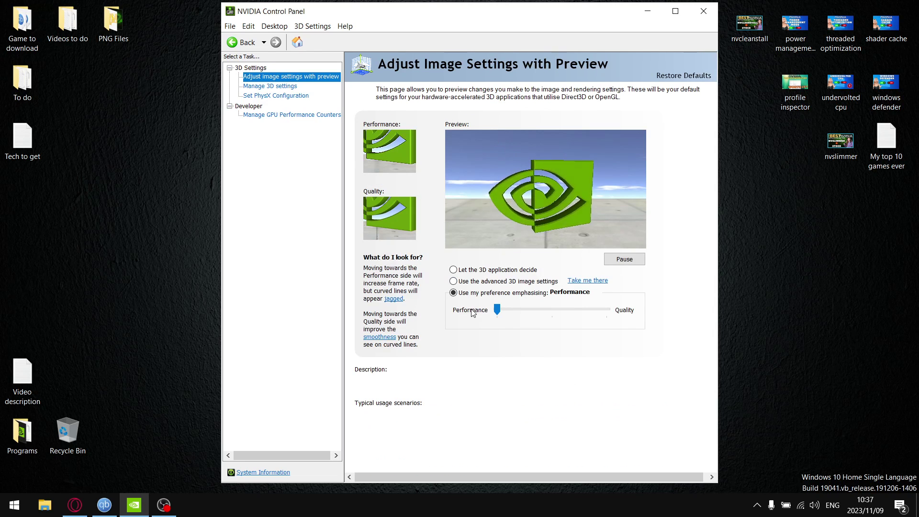
left_click_drag(498, 311, 606, 310)
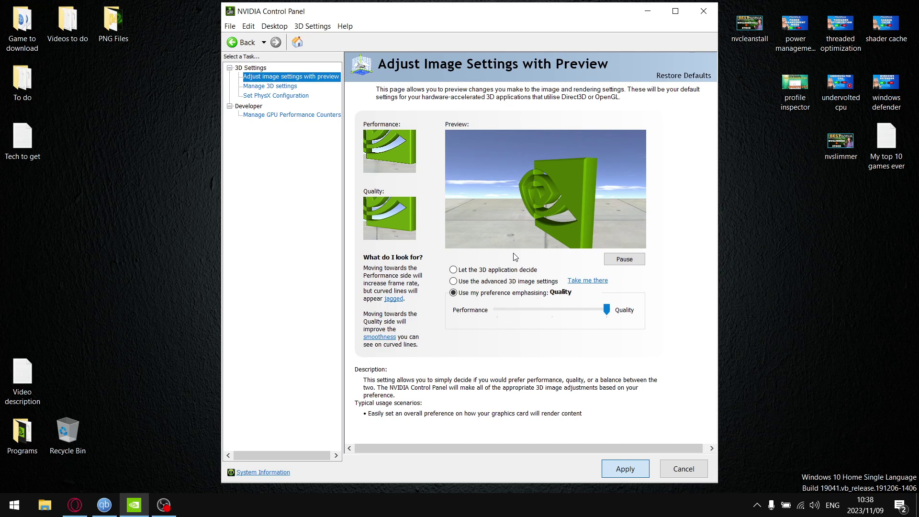
left_click(263, 88)
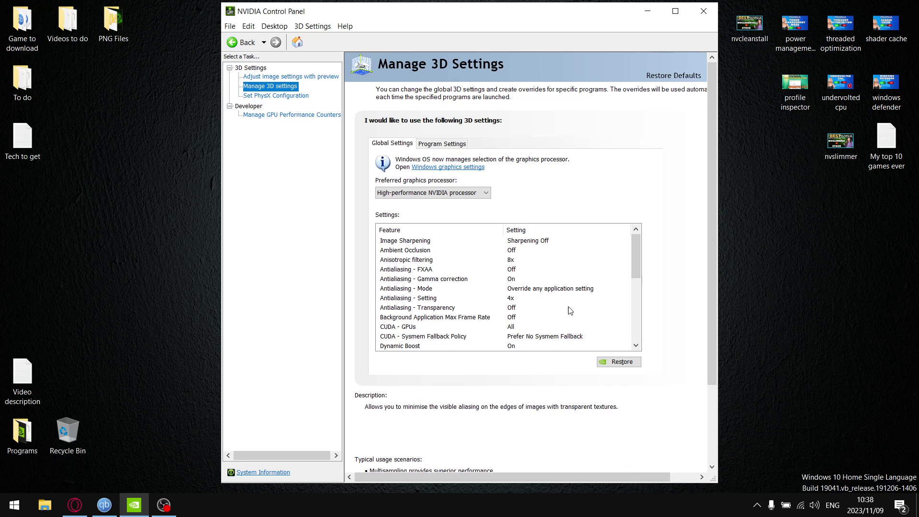
left_click_drag(636, 256, 632, 307)
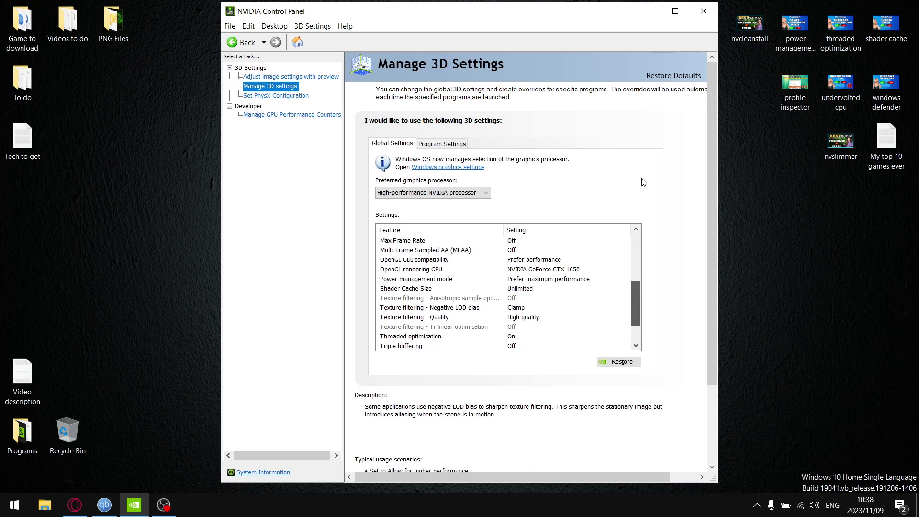
left_click_drag(637, 297, 640, 236)
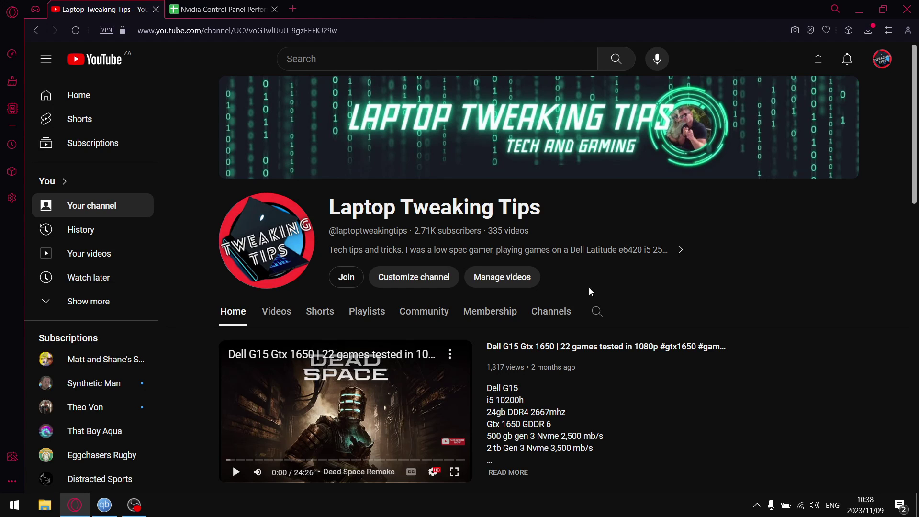
Scroll the Laptop Tweaking Tips channel home page down to the Optimizations video row
scroll(571, 316, "down", 10)
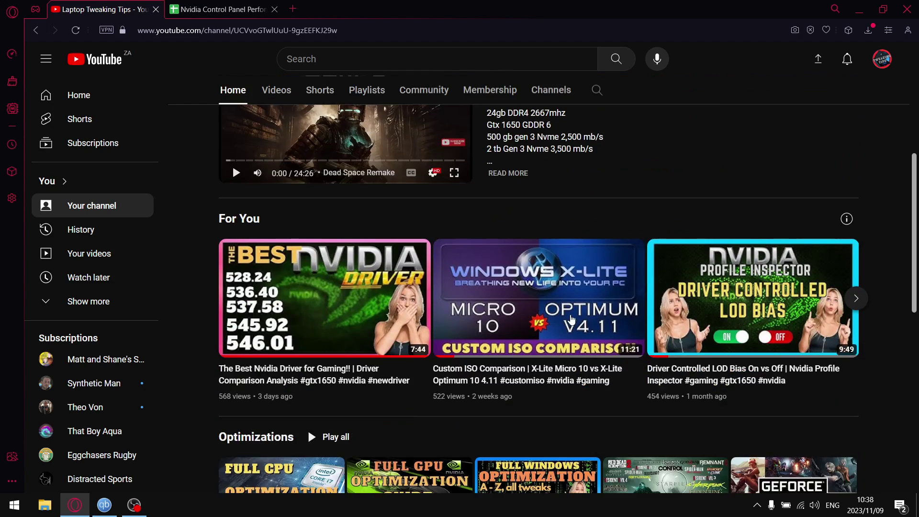
scroll(571, 318, "down", 3)
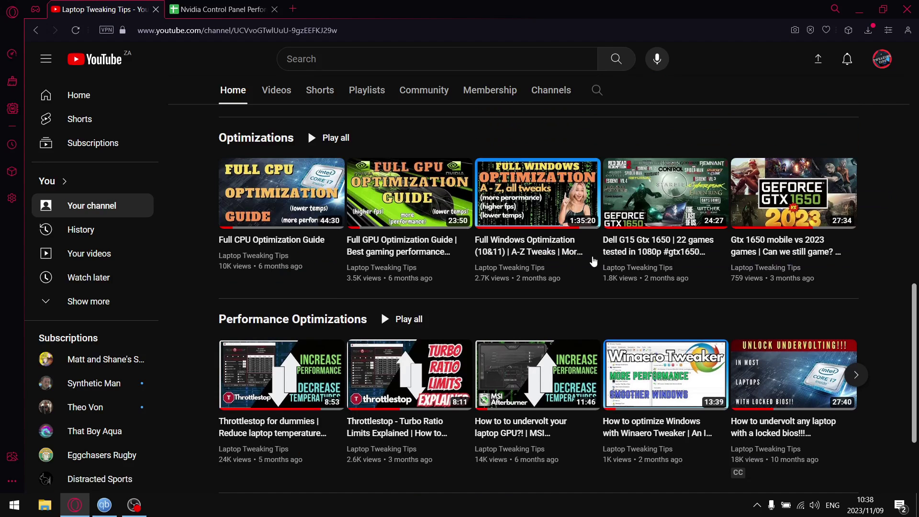
scroll(589, 257, "up", 1)
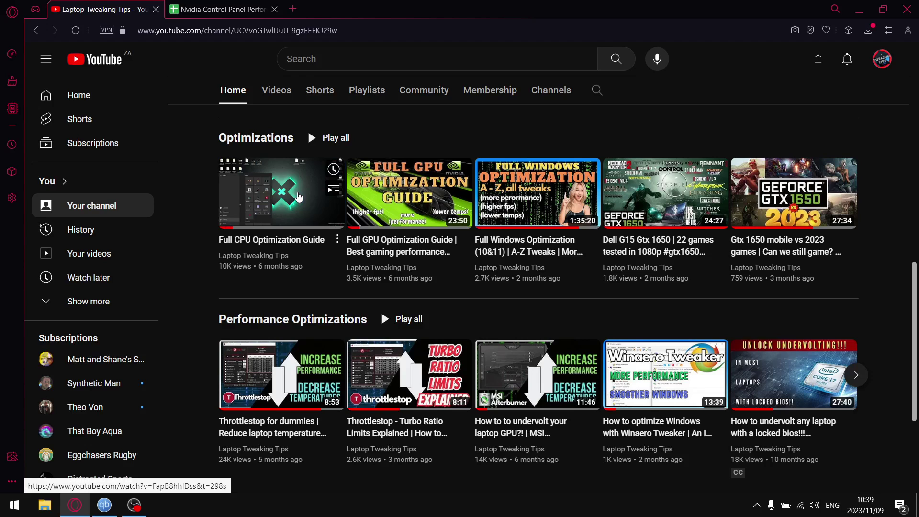
mouse_move(791, 393)
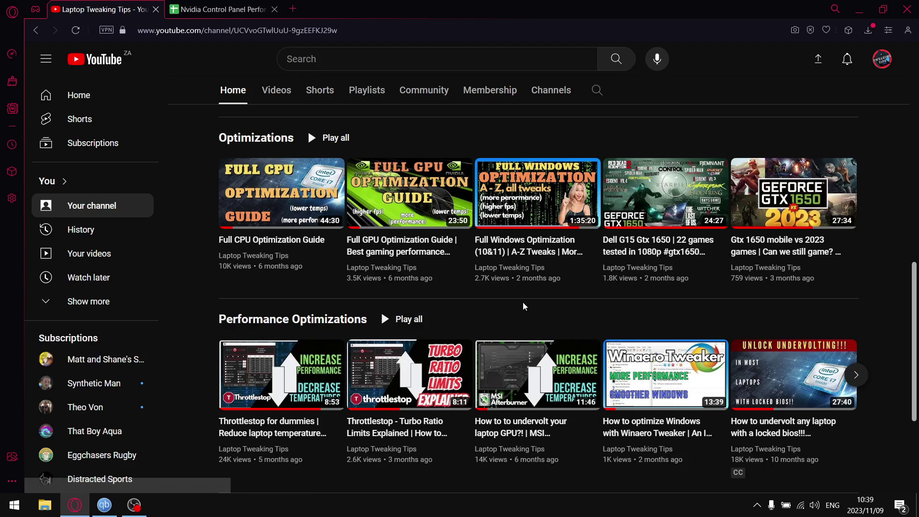
left_click(214, 11)
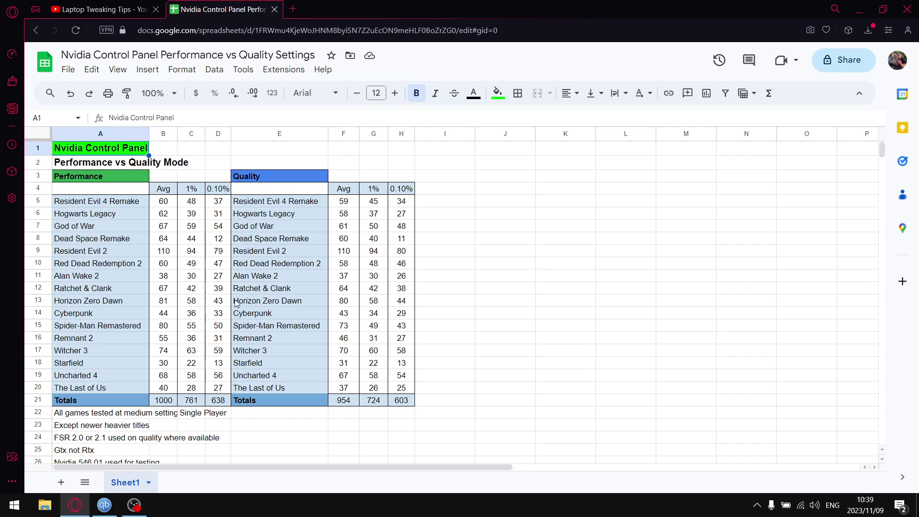
scroll(231, 354, "down", 2)
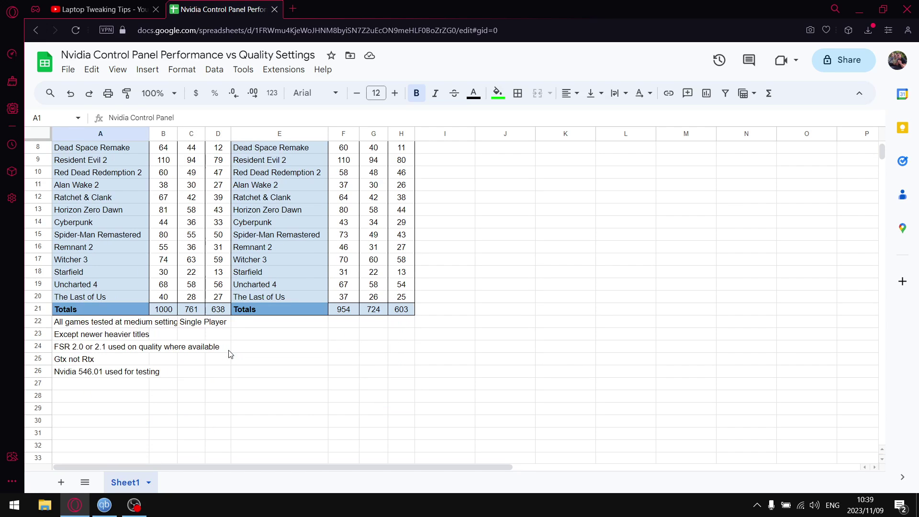
left_click(94, 326)
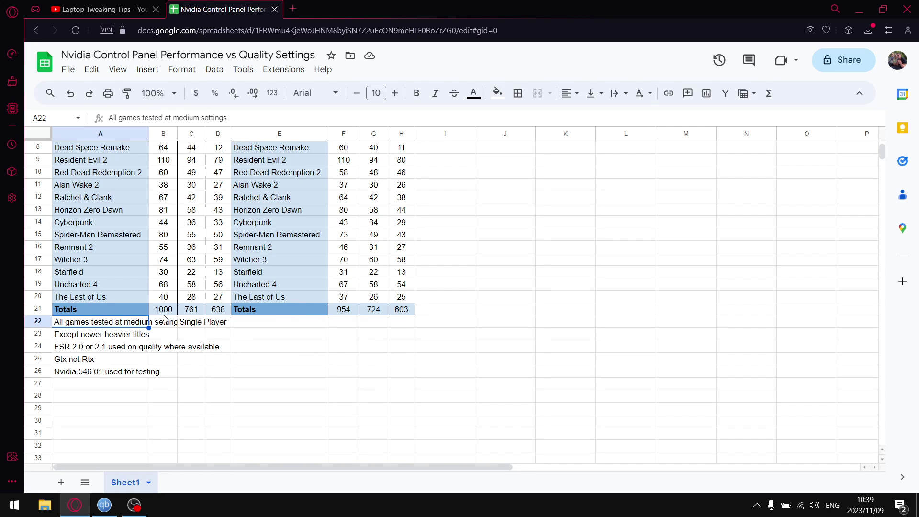
scroll(128, 283, "up", 2)
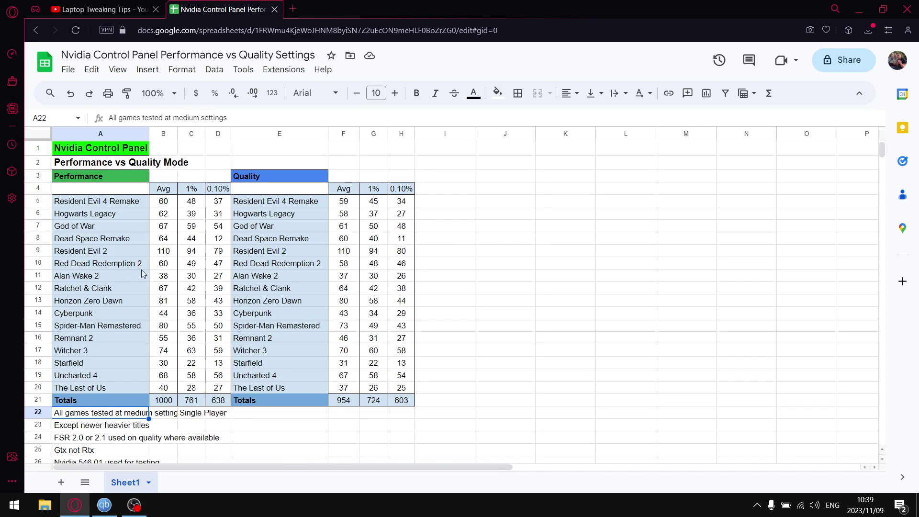
left_click(76, 205)
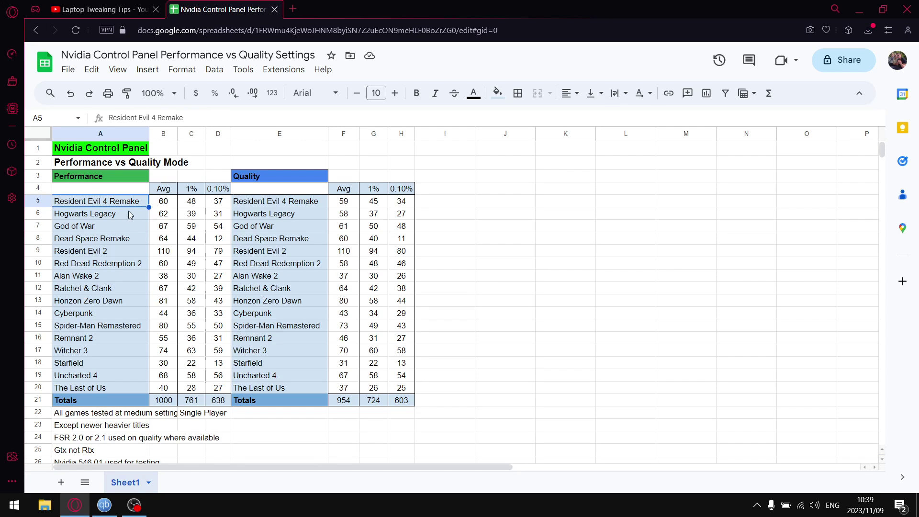
left_click(95, 217)
scroll(152, 355, "down", 5)
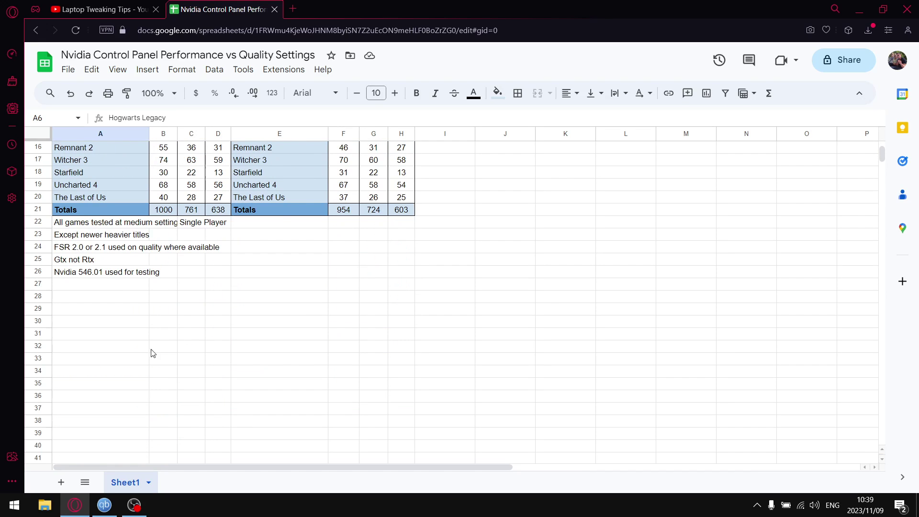
left_click(70, 249)
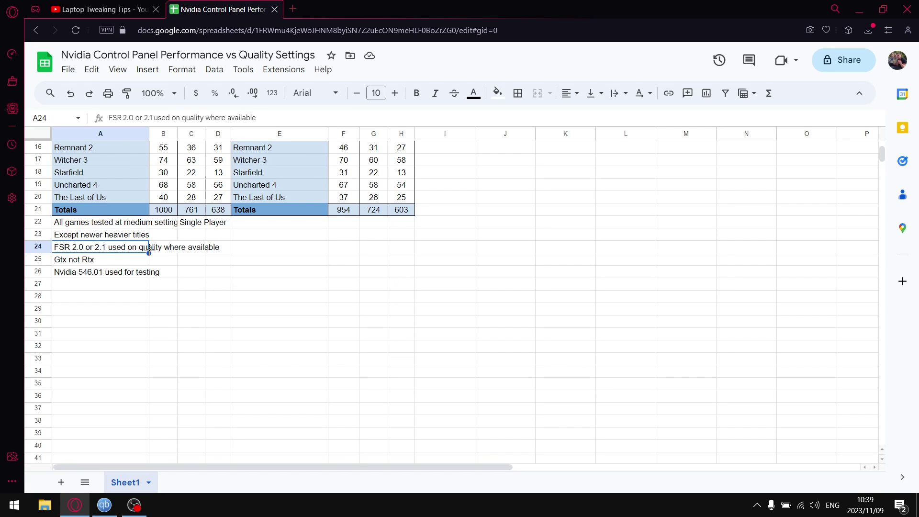
left_click(72, 261)
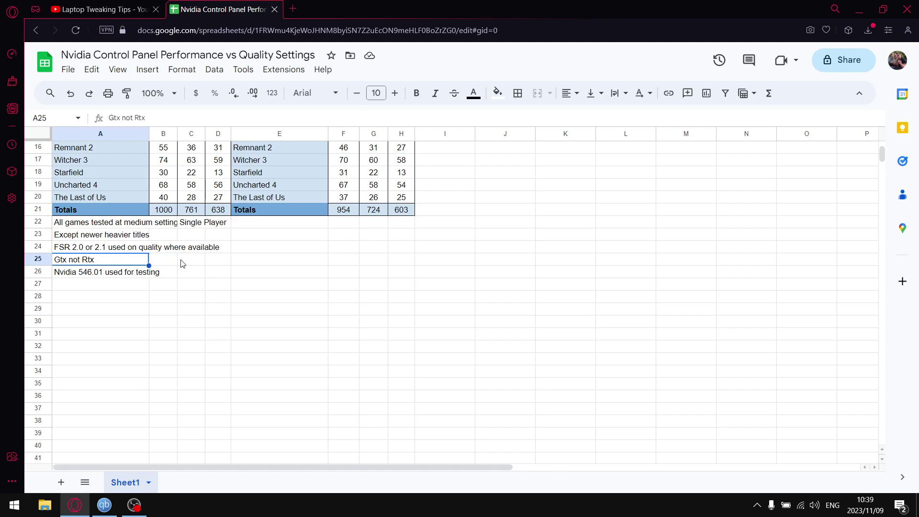
scroll(184, 264, "up", 1)
left_click(91, 325)
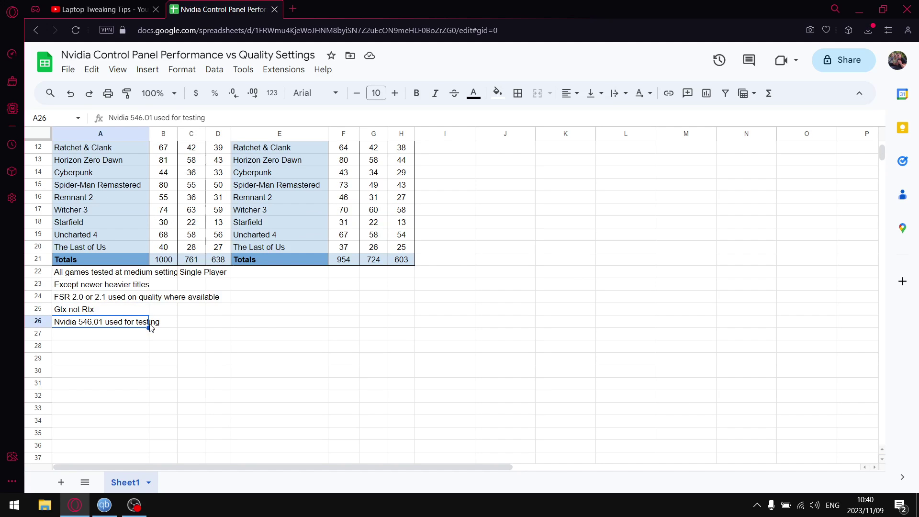
scroll(149, 337, "up", 3)
scroll(123, 407, "down", 2)
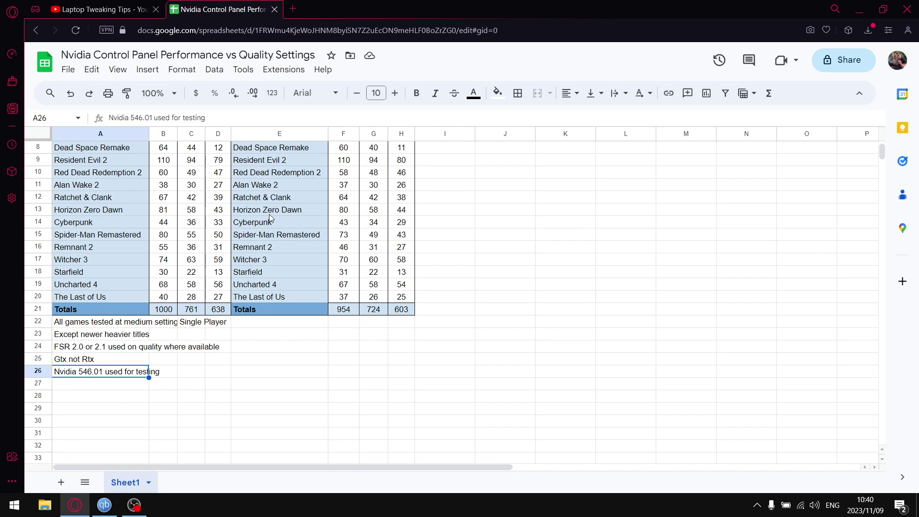
scroll(268, 290, "up", 2)
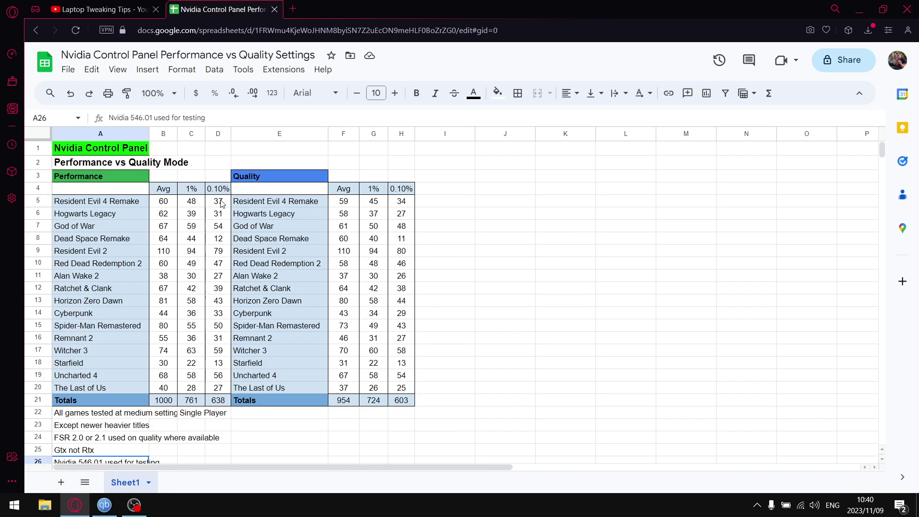
left_click(79, 180)
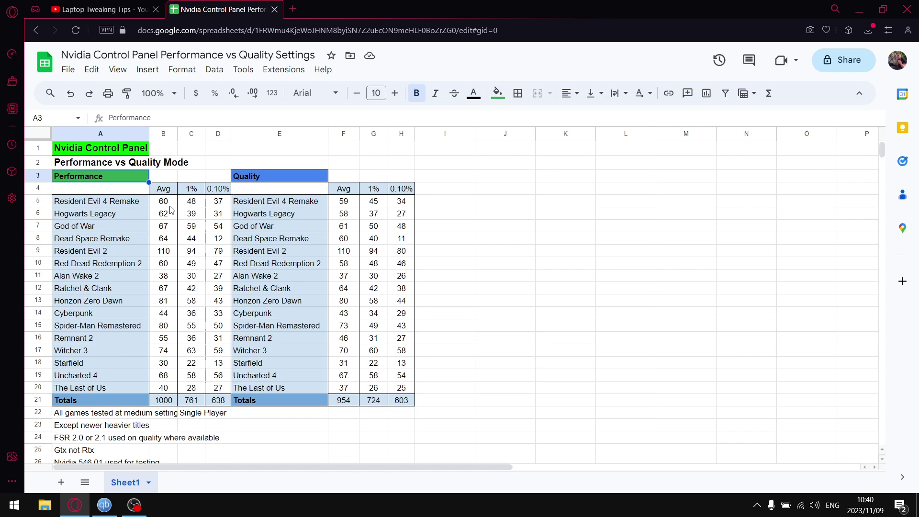
left_click_drag(168, 205, 162, 390)
left_click(164, 405)
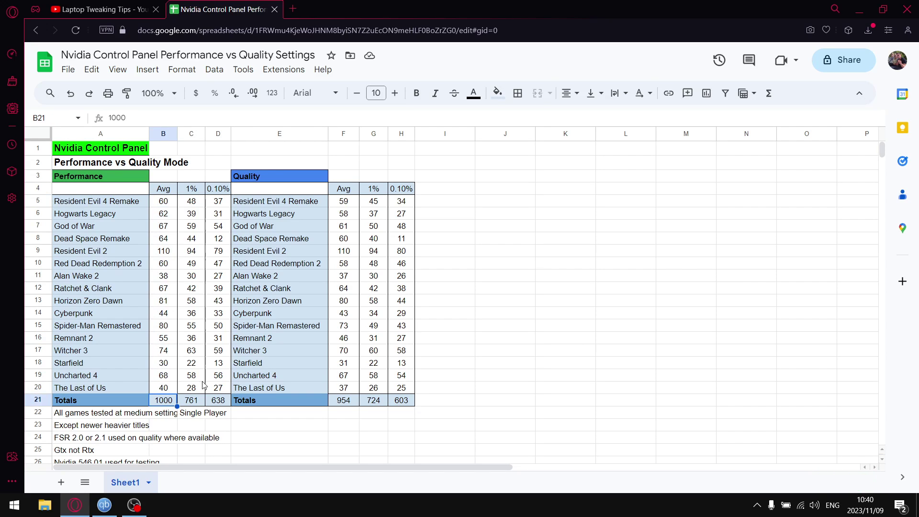
left_click_drag(193, 202, 194, 392)
left_click(195, 402)
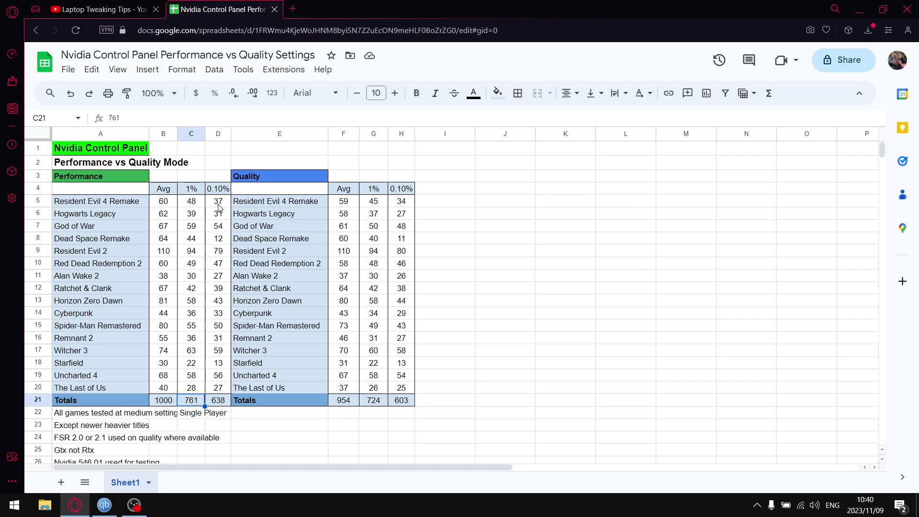
left_click_drag(218, 207, 218, 390)
left_click(218, 402)
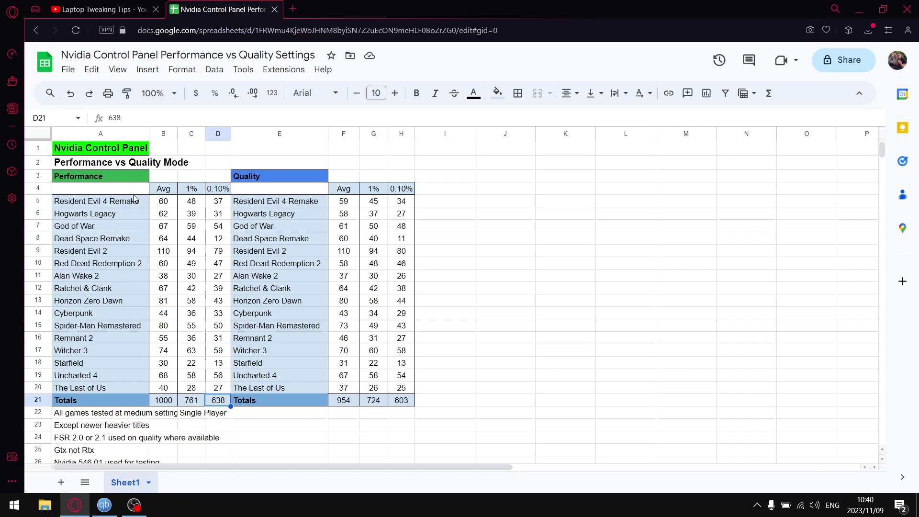
left_click(89, 180)
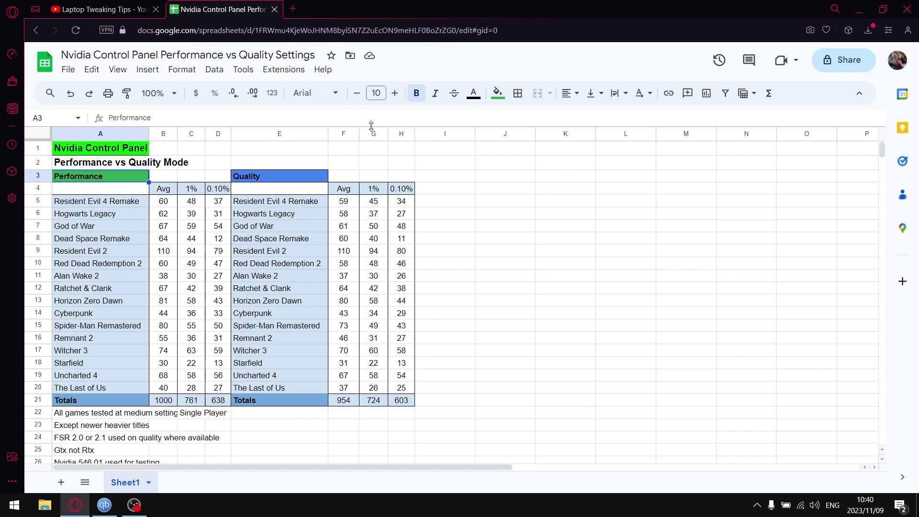
left_click(267, 180)
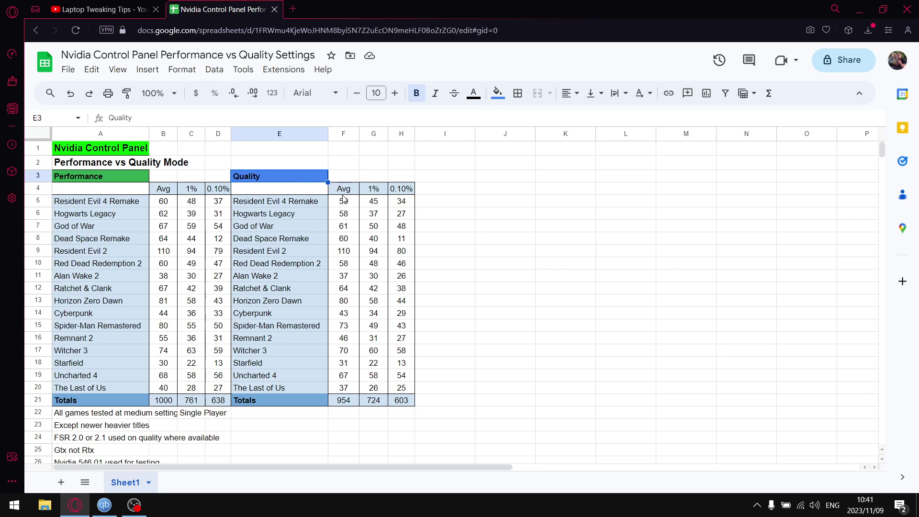
left_click_drag(343, 203, 347, 389)
left_click(347, 403)
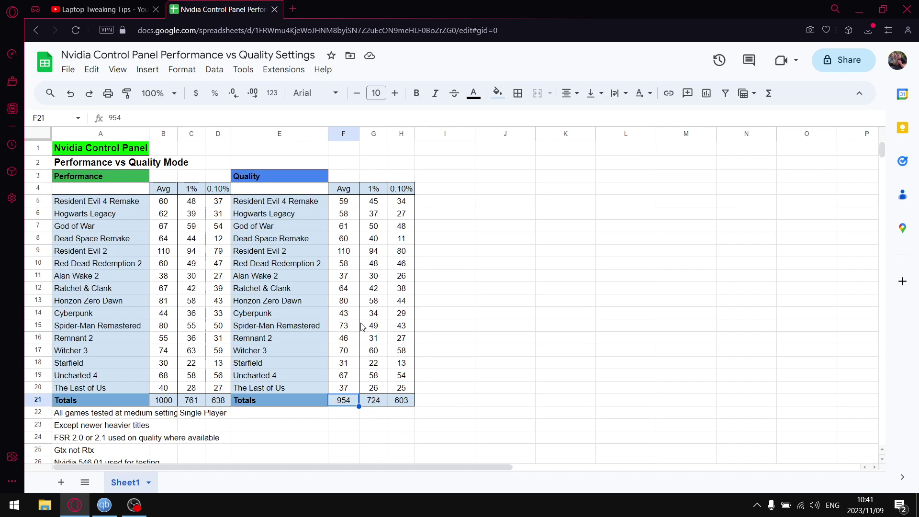
left_click_drag(382, 206, 382, 388)
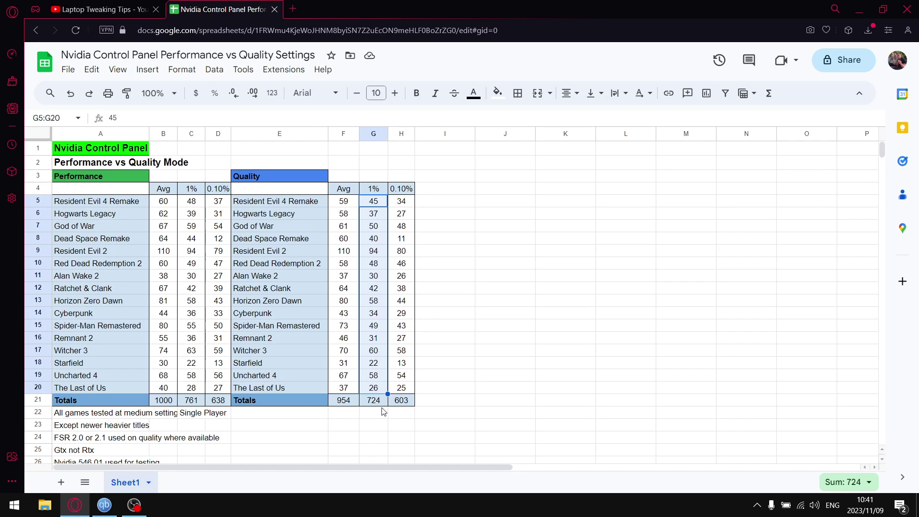
left_click(375, 402)
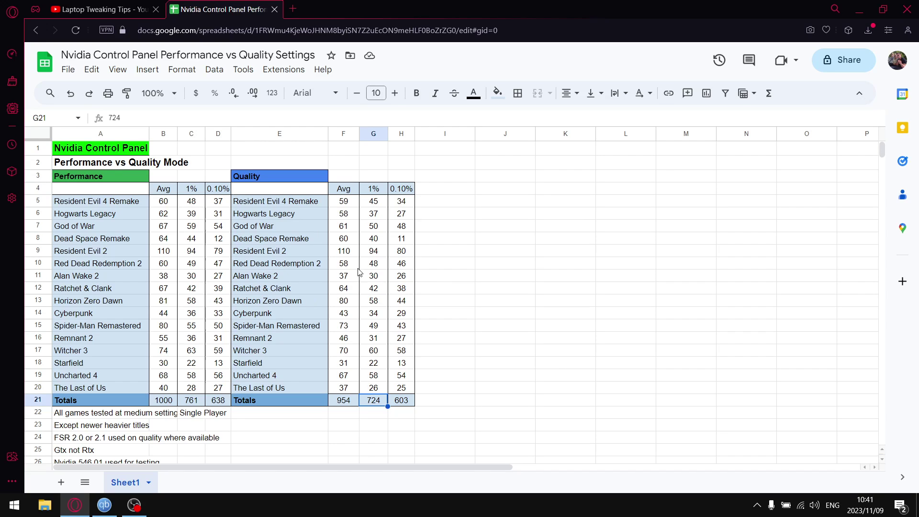
left_click_drag(408, 203, 408, 389)
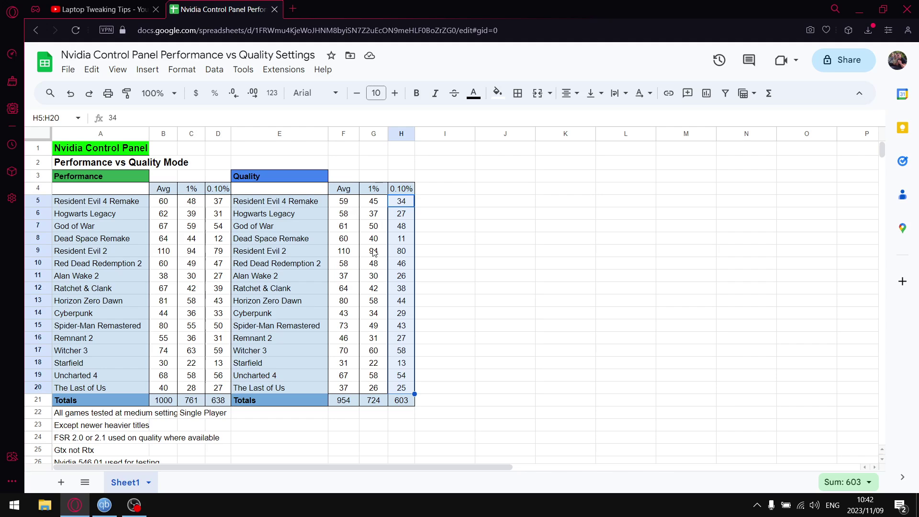
left_click(158, 404)
left_click(197, 401)
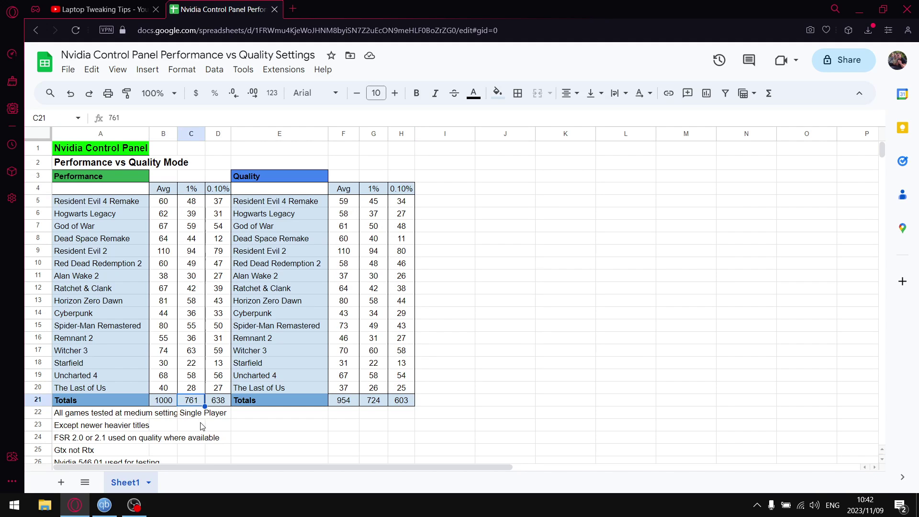
left_click(219, 405)
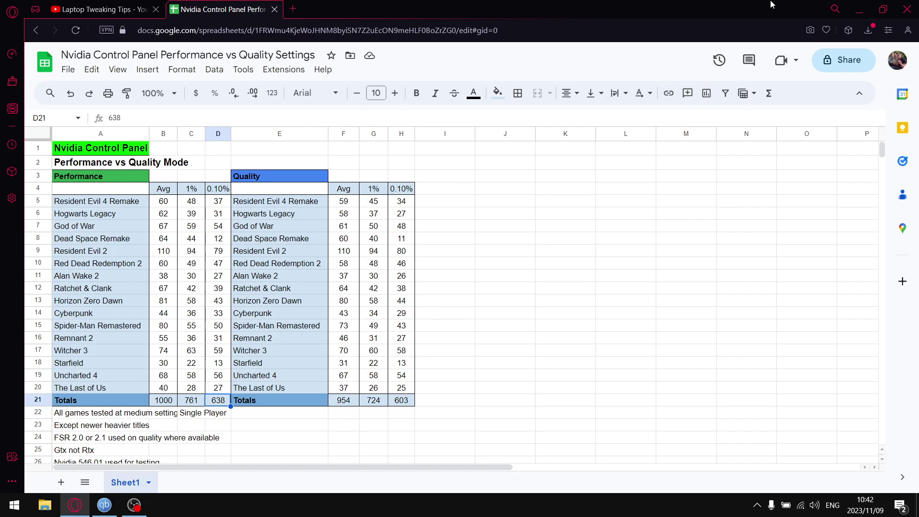
Minimize the browser and select the 'best nvidia control panel settings' file on the desktop
left_click(861, 9)
left_click(424, 29)
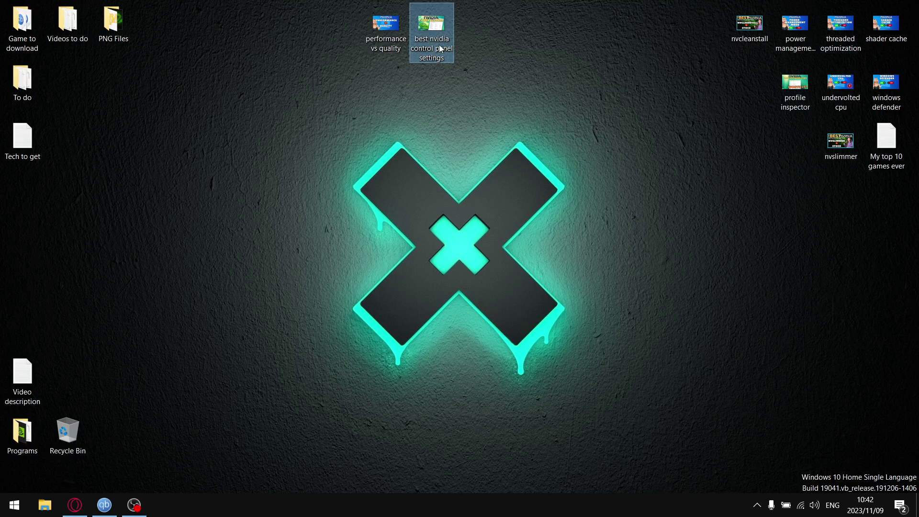